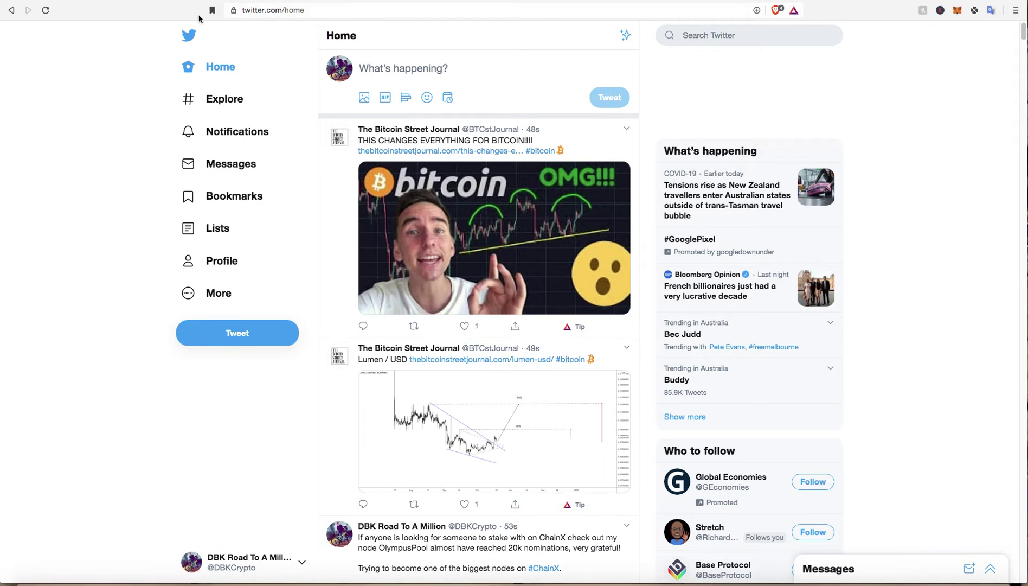
Step: Switch to the ChainX site and expand the staking page's Interest details for the 7100 nomination
click(103, 2)
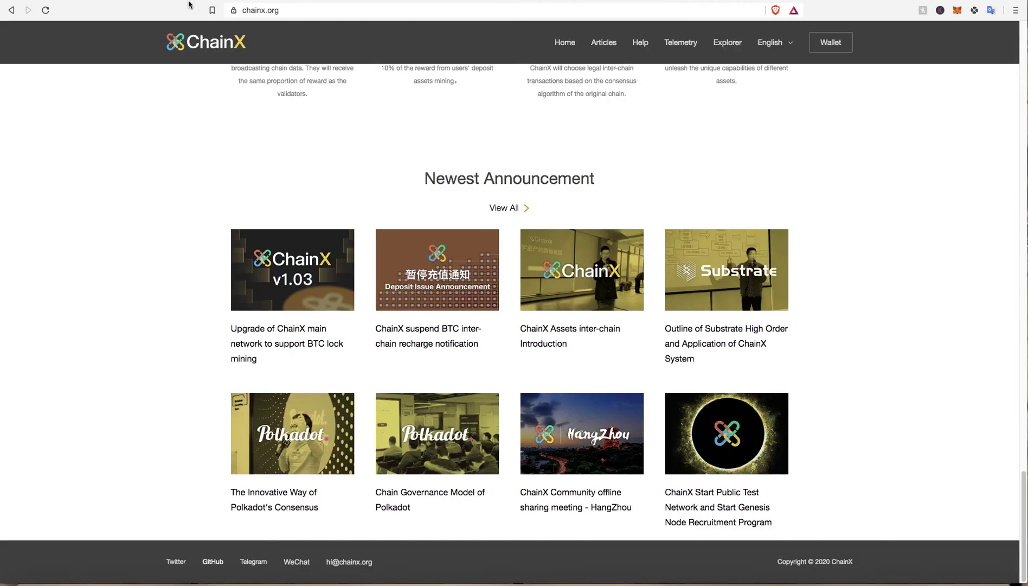
scroll(588, 117, up, 6)
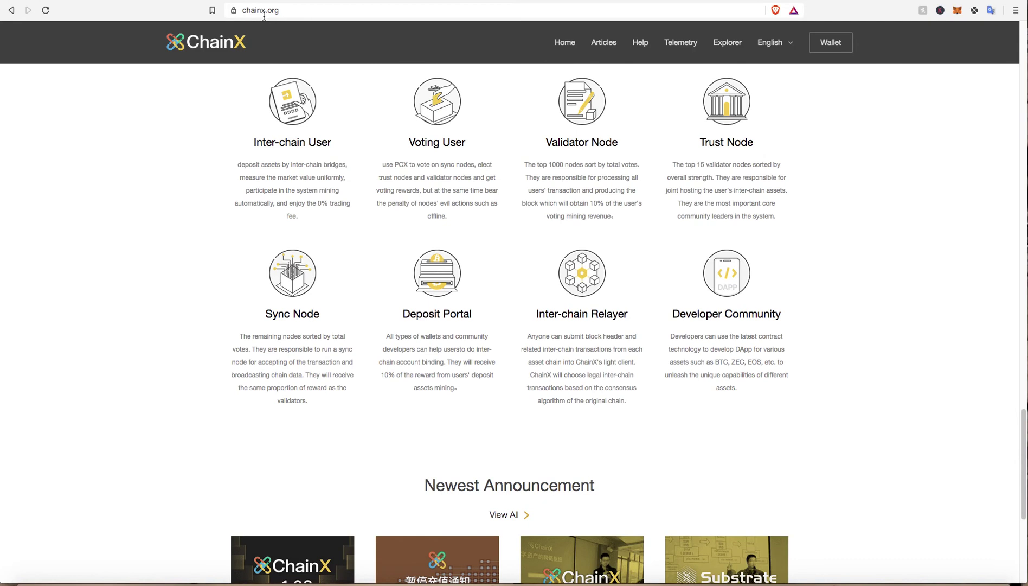
scroll(496, 34, up, 15)
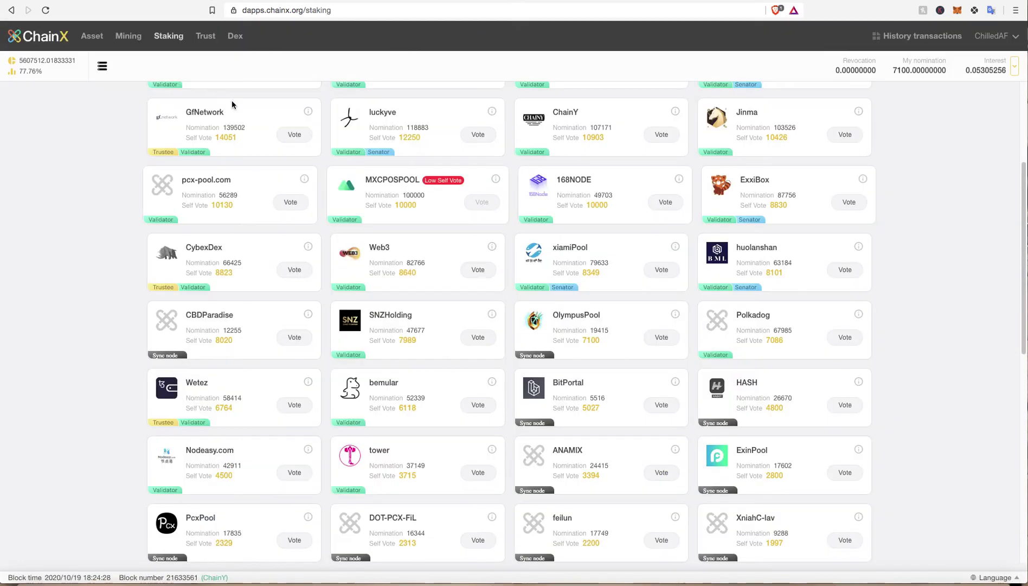
scroll(232, 101, up, 5)
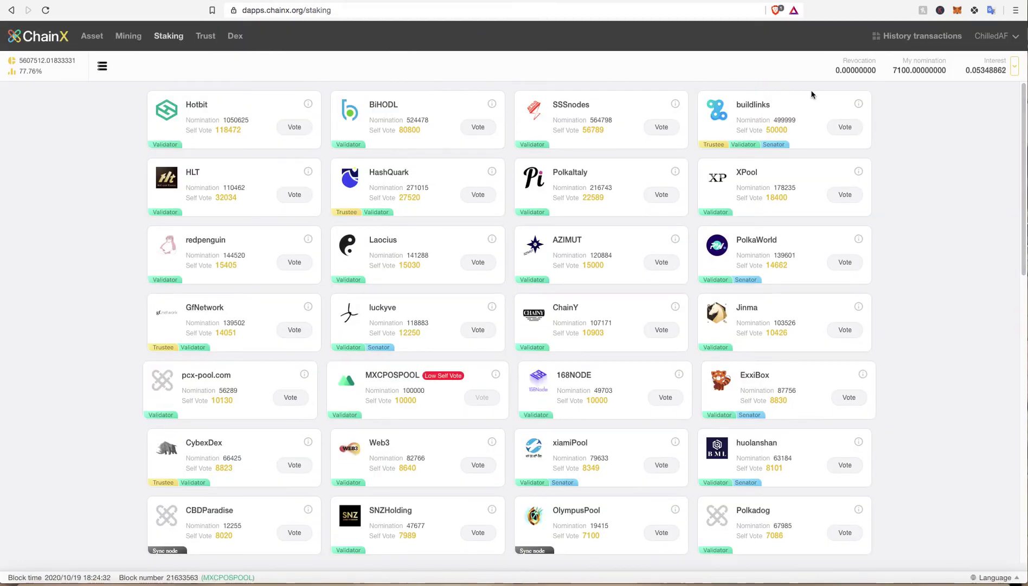
click(1013, 67)
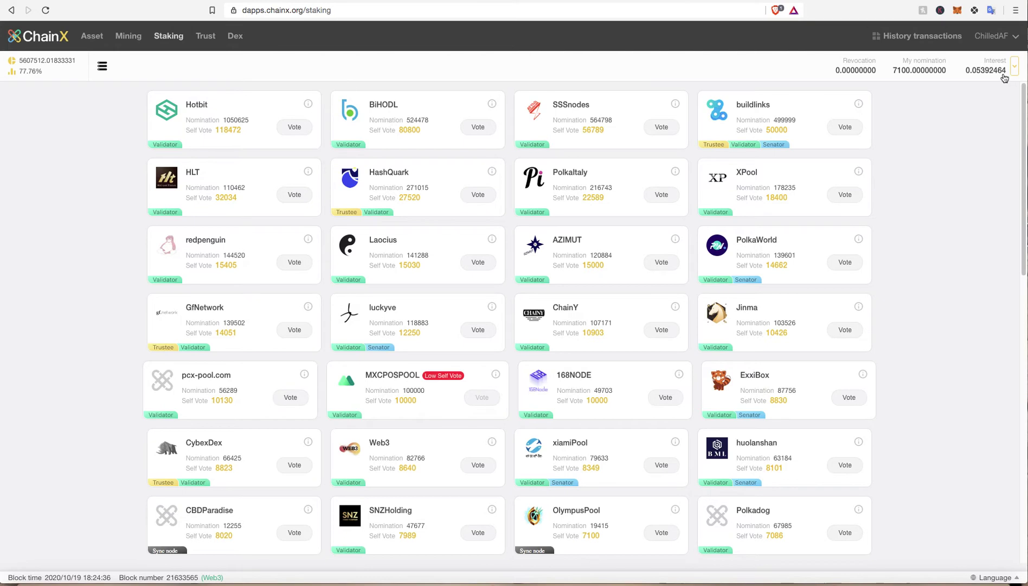
Step: Show the connected account's options, then bring up the ChainX Signer wallet from the dock
click(1005, 41)
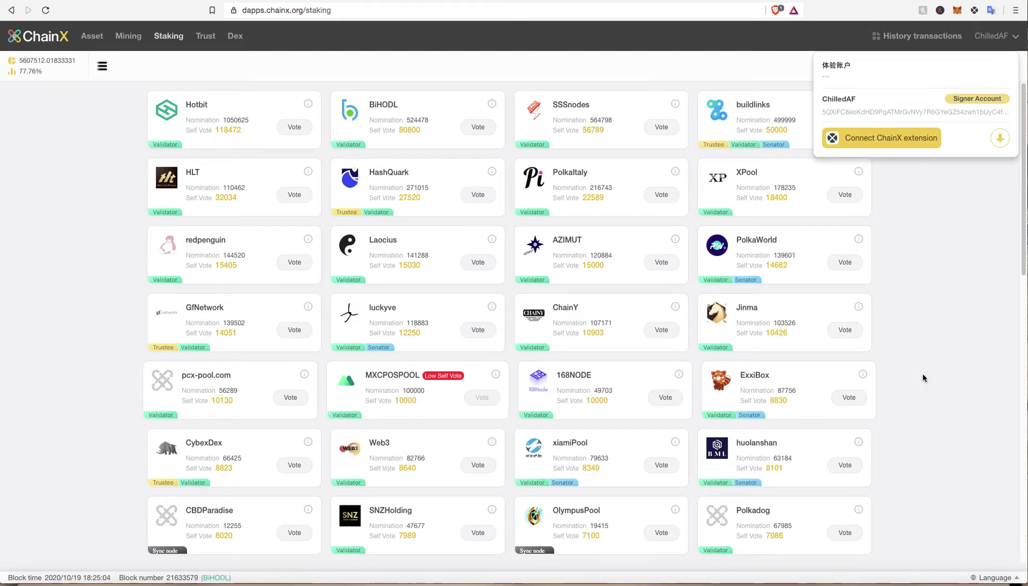
click(782, 584)
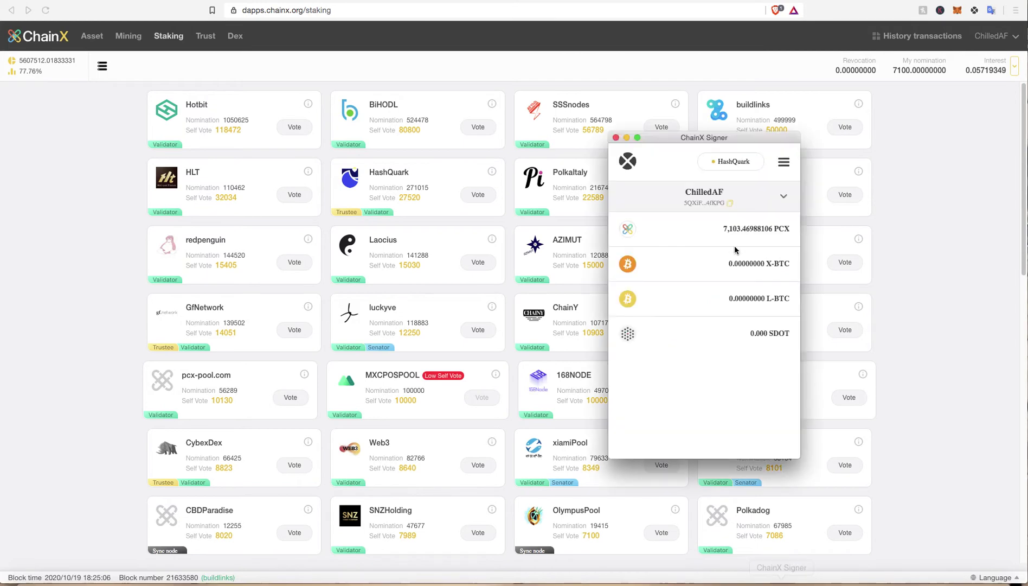
Step: Move the Signer window aside, copy the account address, and open the account management options
drag(704, 137, 794, 129)
drag(774, 184, 813, 197)
click(821, 198)
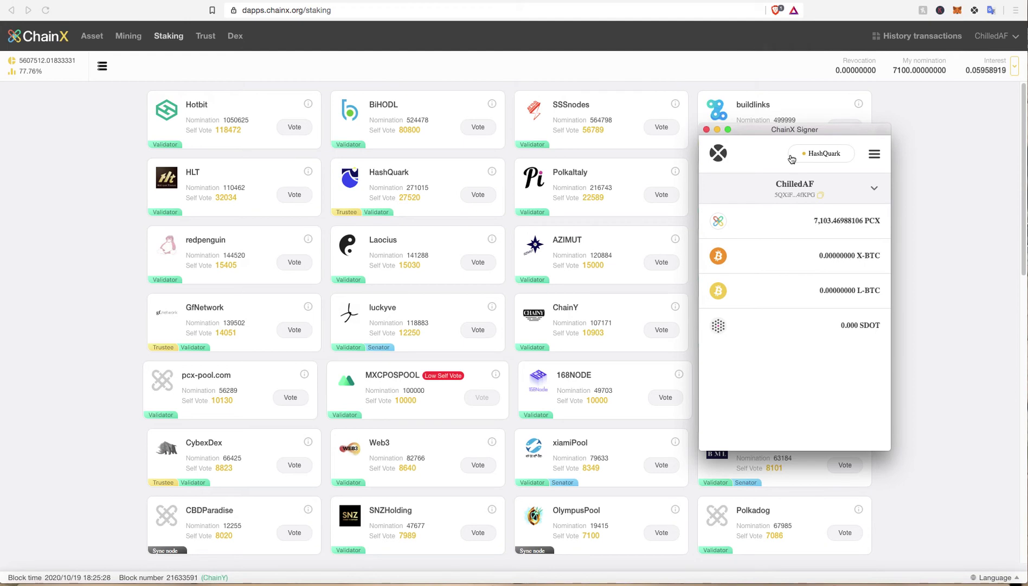
drag(786, 128, 643, 117)
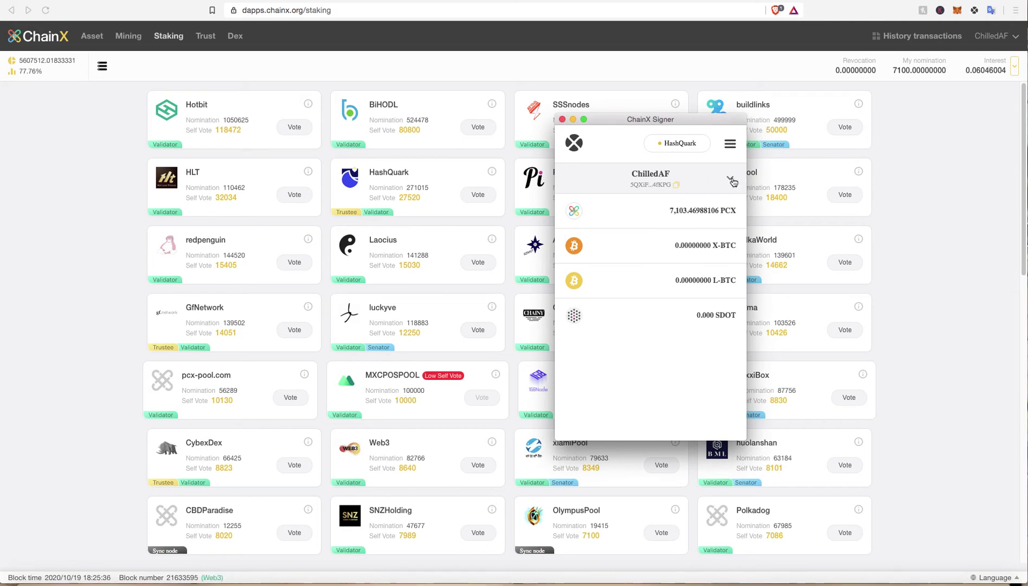
click(730, 178)
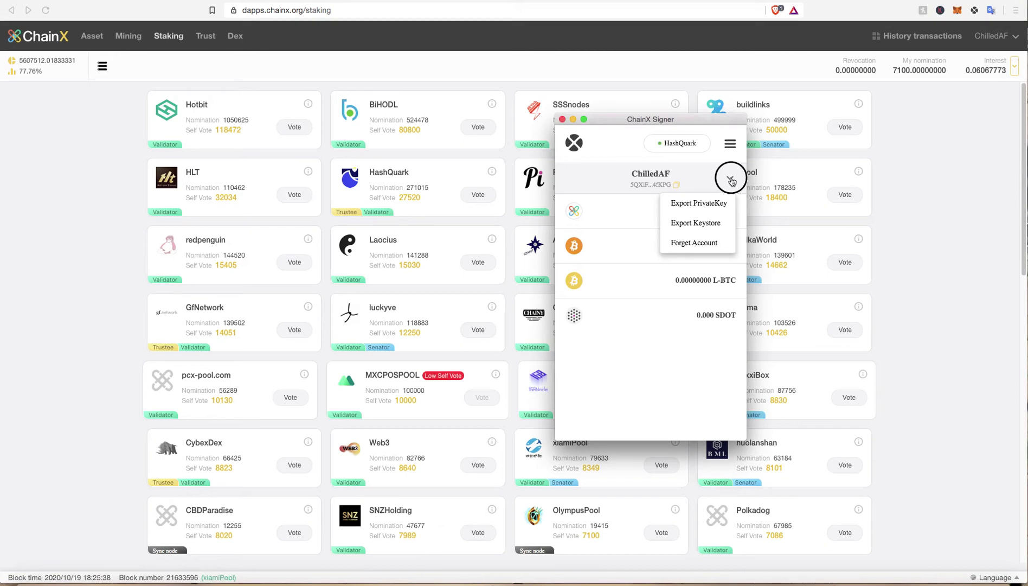
click(731, 179)
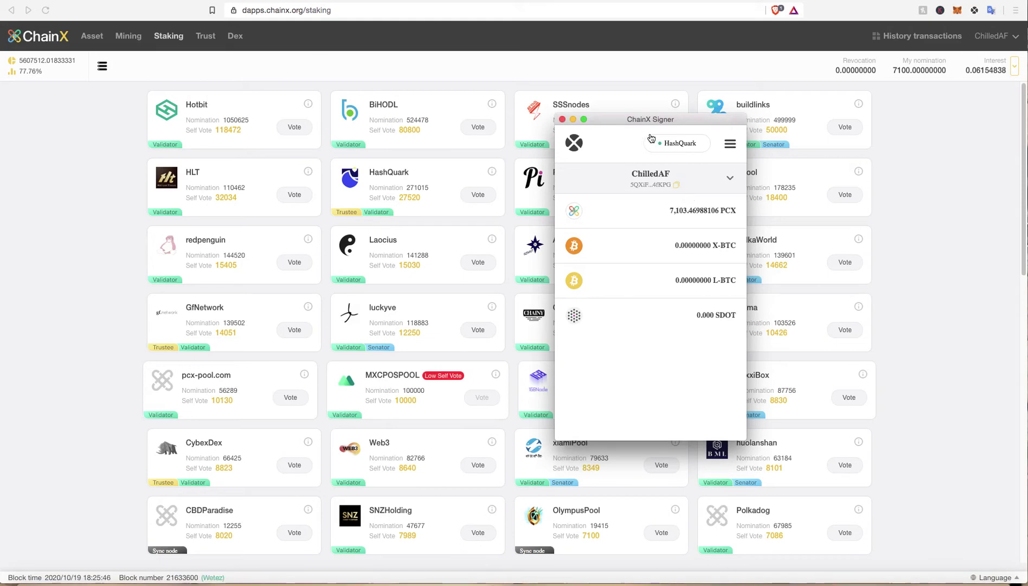
drag(645, 119, 608, 118)
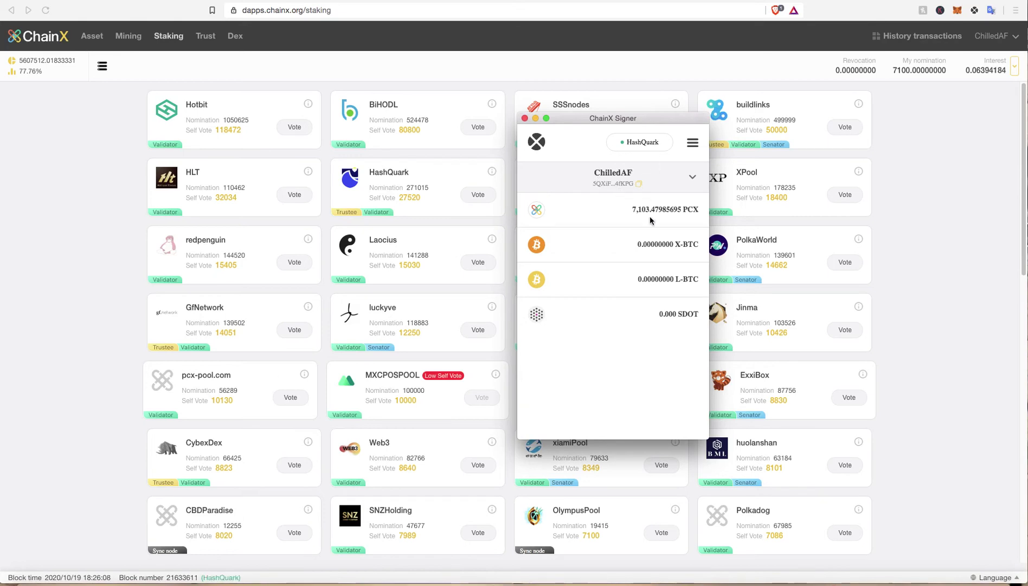
drag(646, 209, 704, 217)
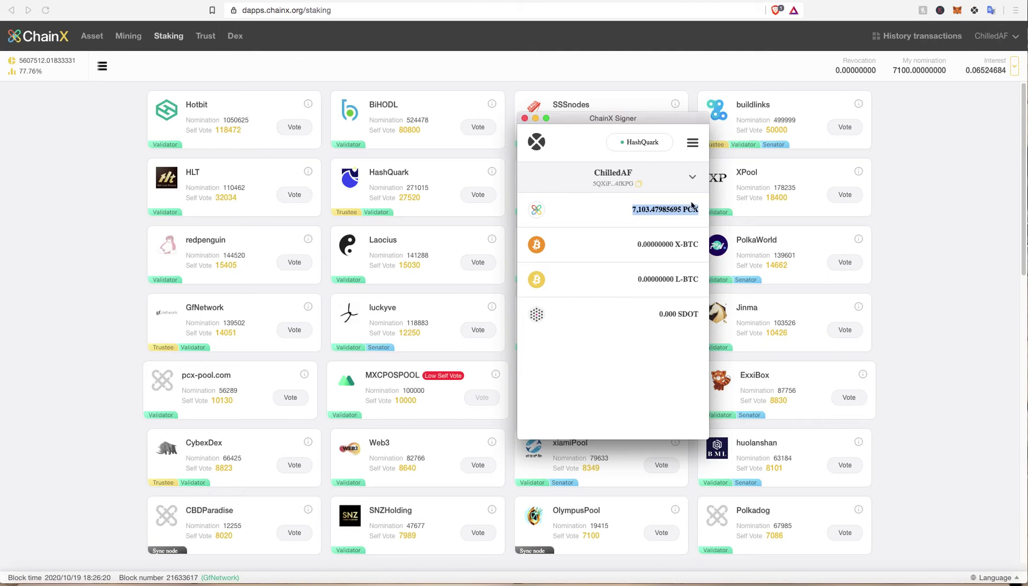
mouse_move(639, 217)
mouse_down()
mouse_move(650, 209)
mouse_move(637, 209)
mouse_up()
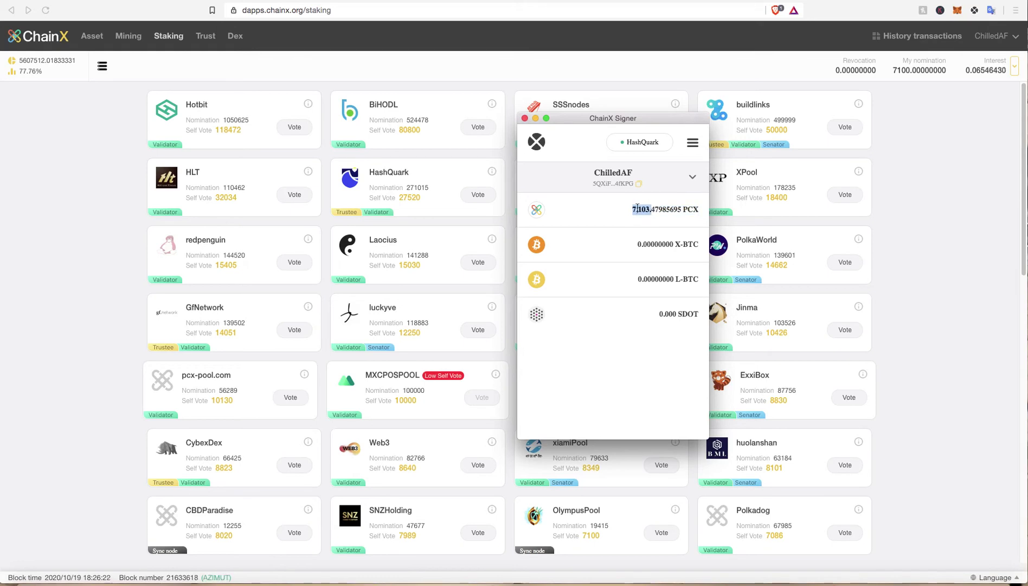
click(991, 222)
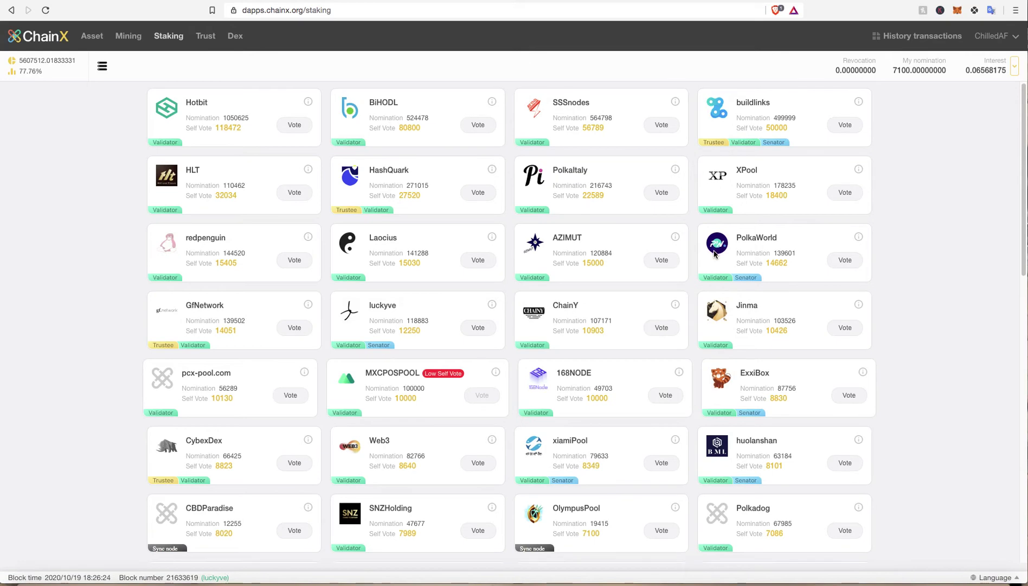
Step: Scroll the validator list and highlight the OlympusPool name
scroll(701, 252, down, 1)
scroll(701, 251, up, 1)
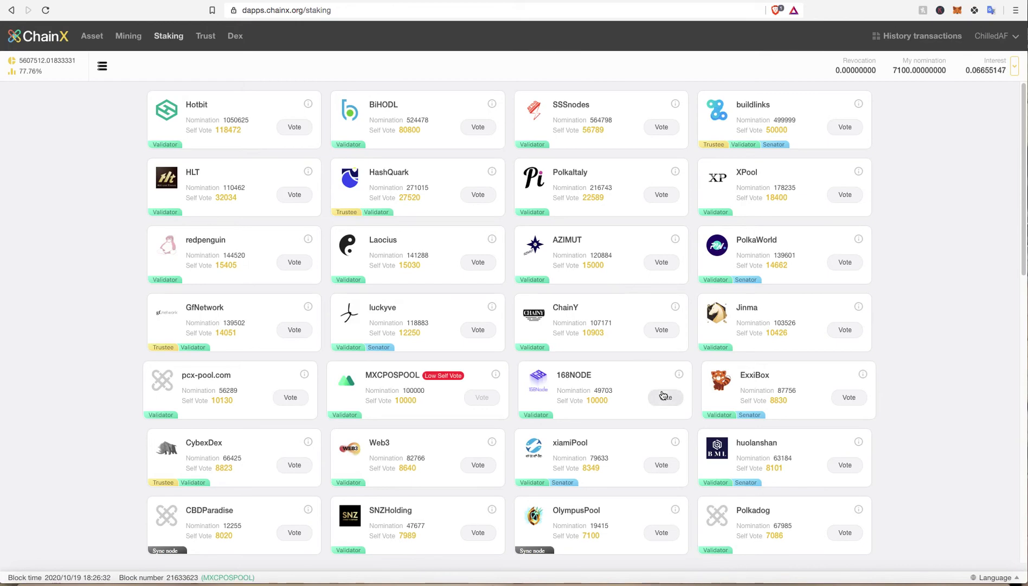
scroll(663, 395, down, 1)
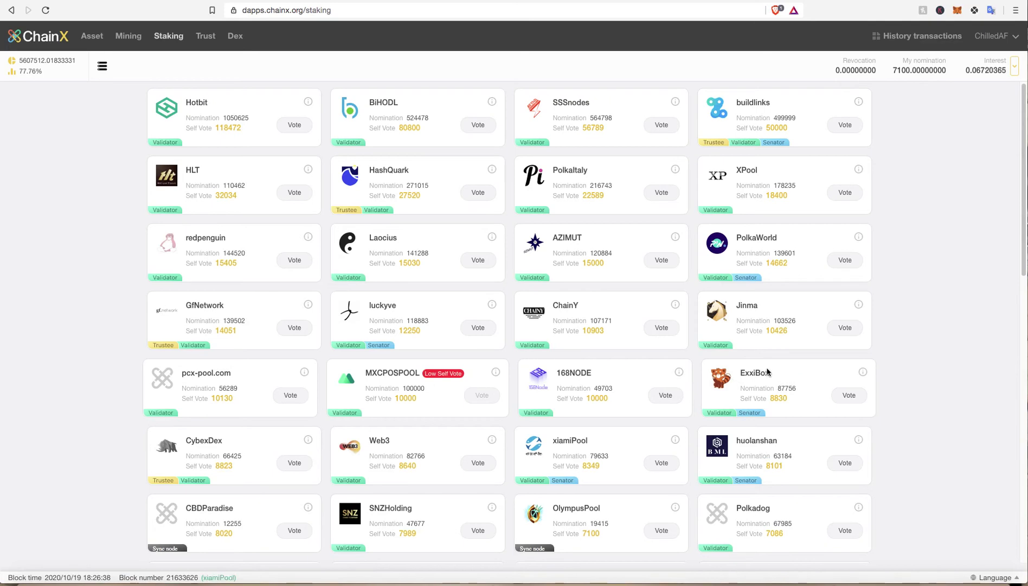
scroll(705, 358, down, 1)
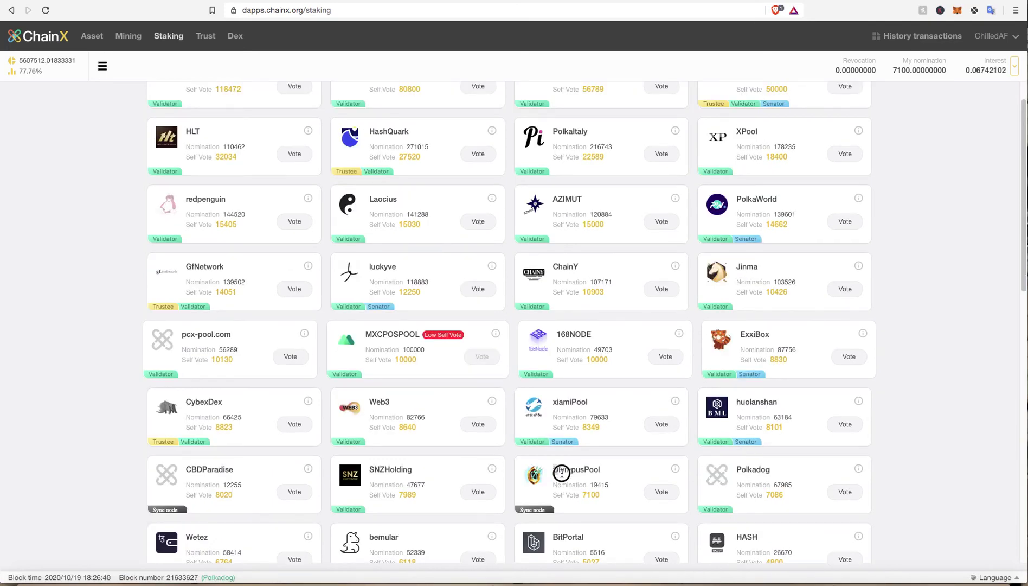
drag(553, 470, 619, 460)
click(623, 480)
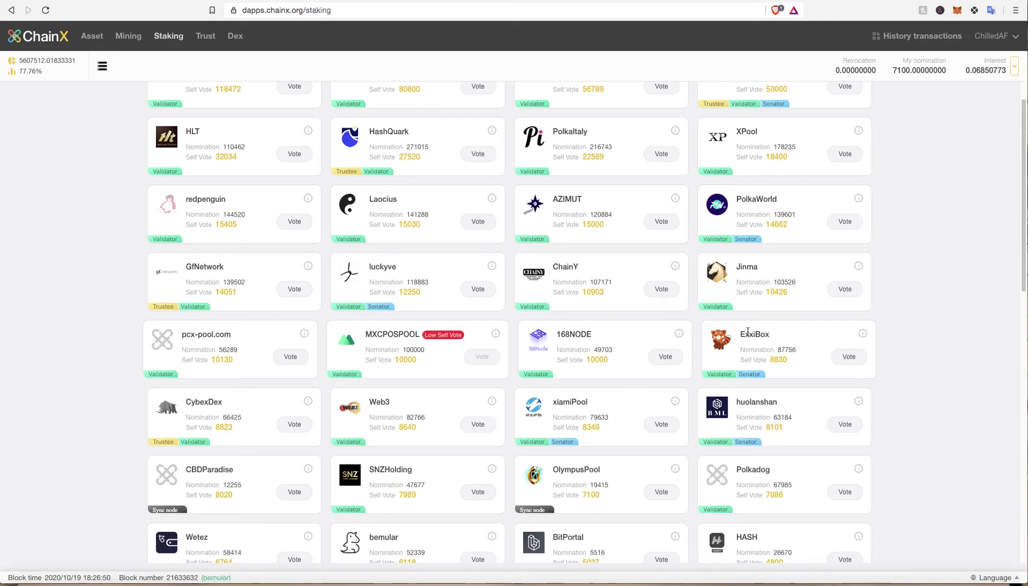
Step: Highlight the ExxiBox and OlympusPool names, then switch to Telegram's ChainX Community chat
drag(741, 335, 777, 340)
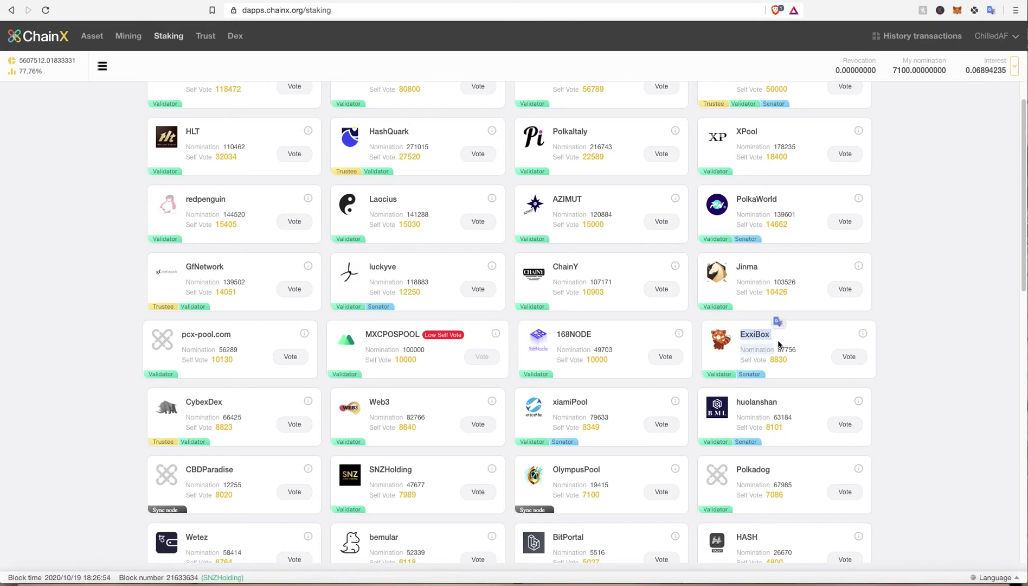
click(778, 340)
drag(553, 469, 599, 470)
click(599, 470)
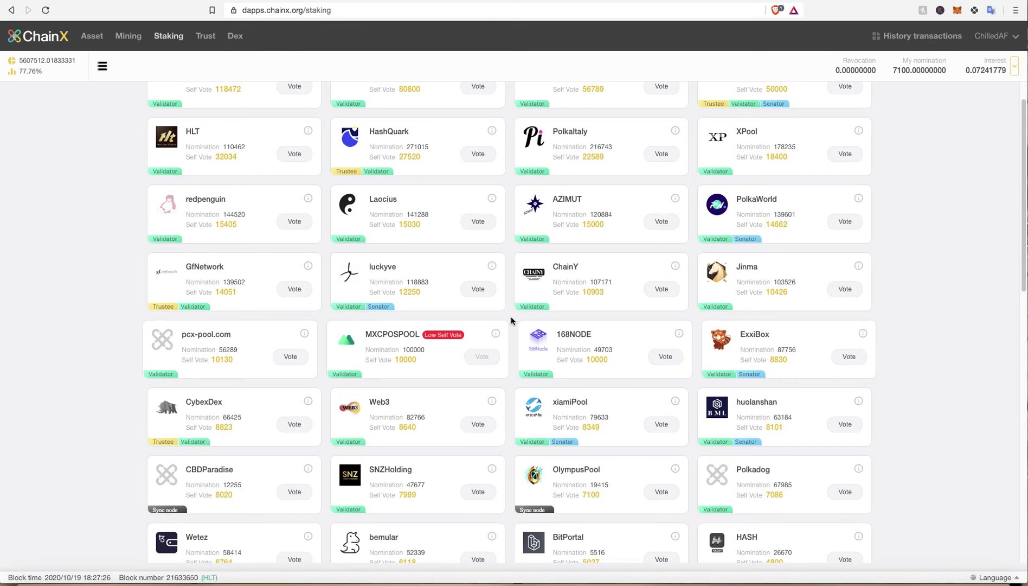
scroll(511, 317, down, 1)
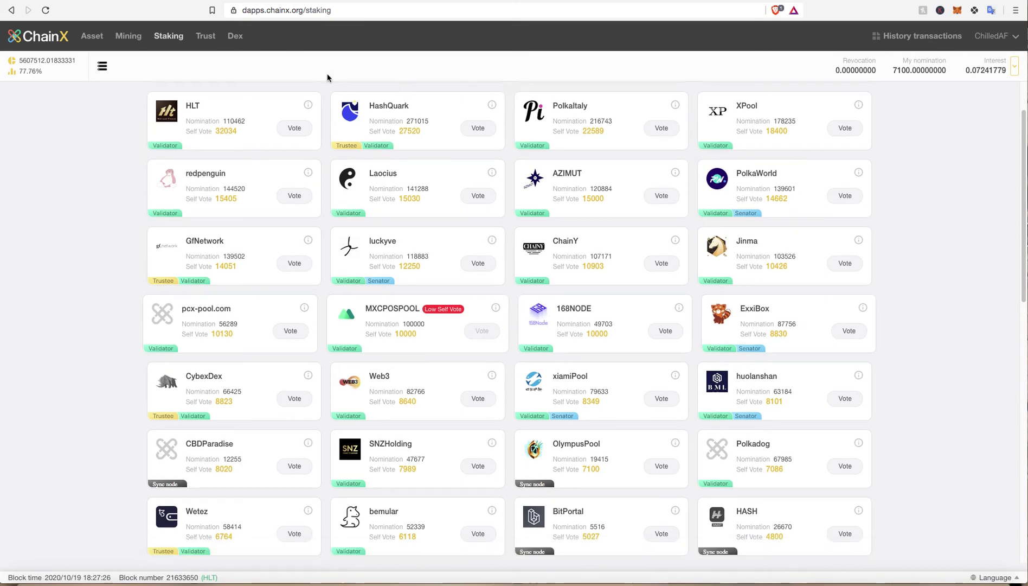
scroll(76, 133, up, 3)
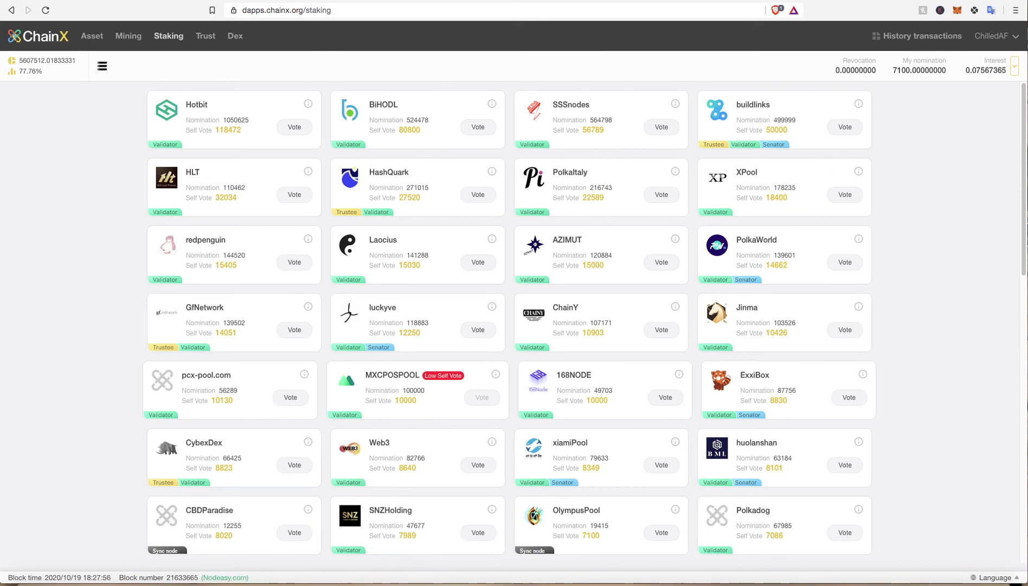
click(827, 581)
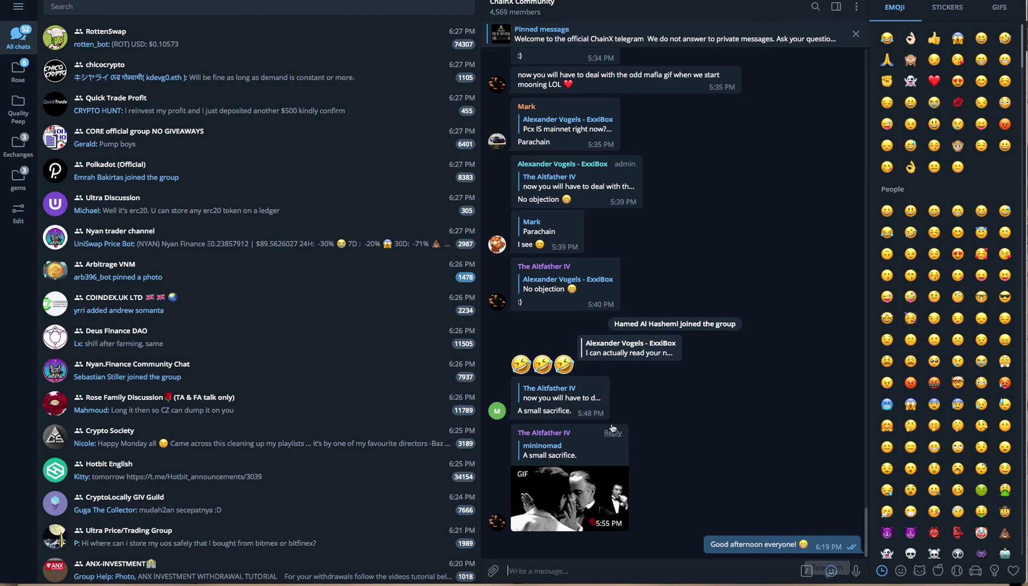
Step: Search Telegram for 'chainx', open ChainX Unofficial Decompiler, then return to the staking page
click(138, 11)
text(chainx)
click(160, 75)
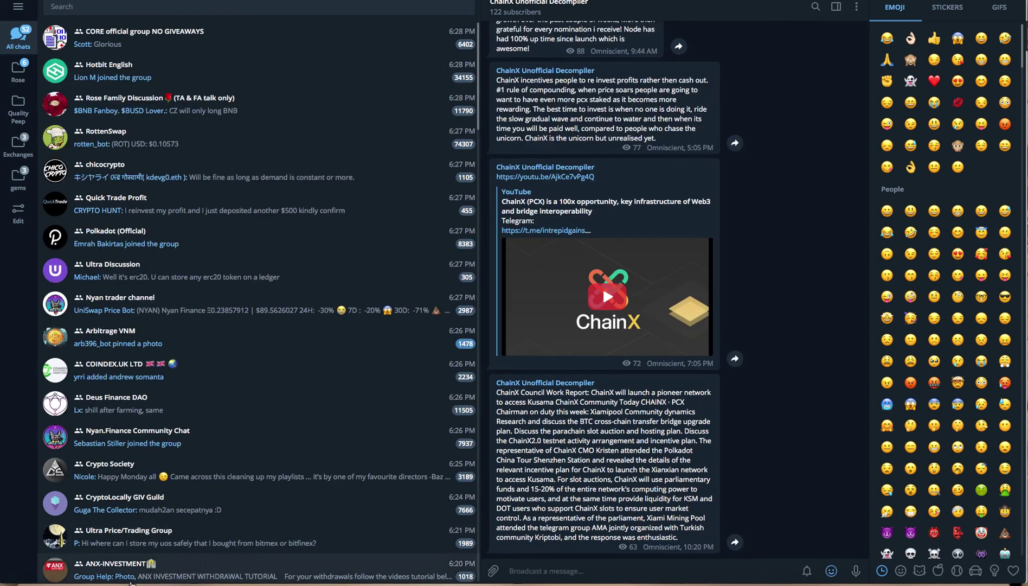
click(130, 582)
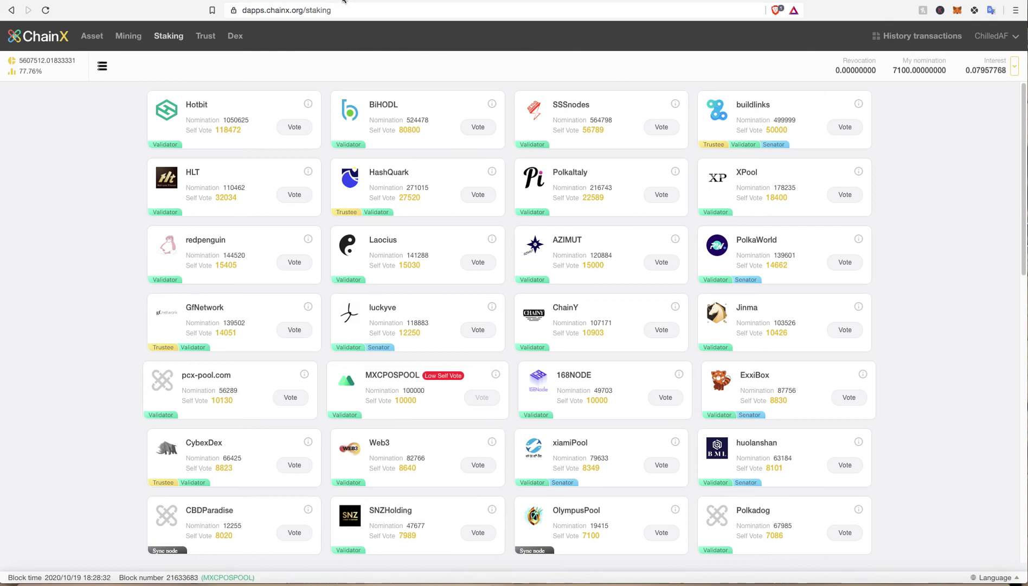
scroll(914, 320, down, 6)
scroll(914, 321, up, 6)
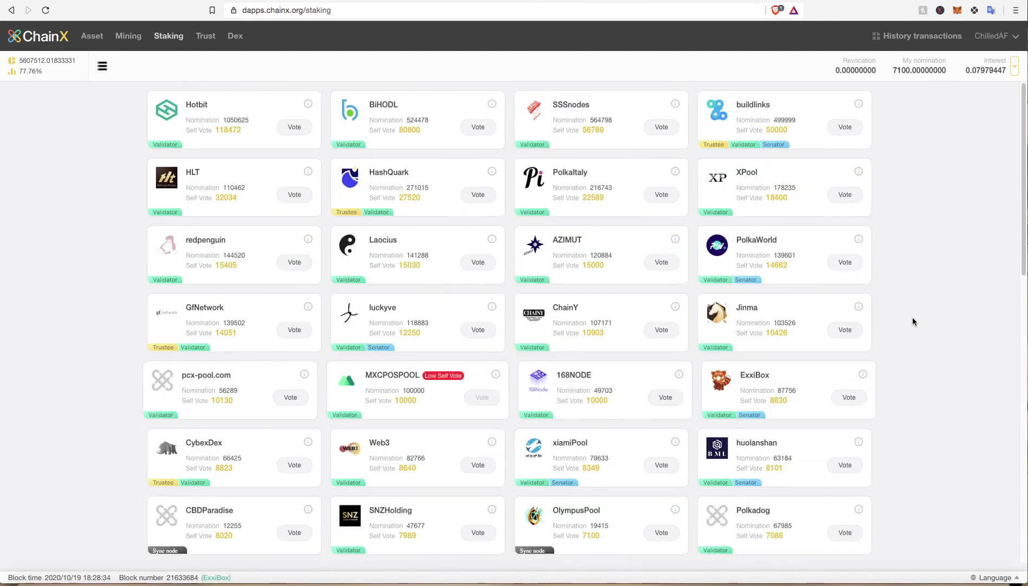
scroll(736, 339, down, 2)
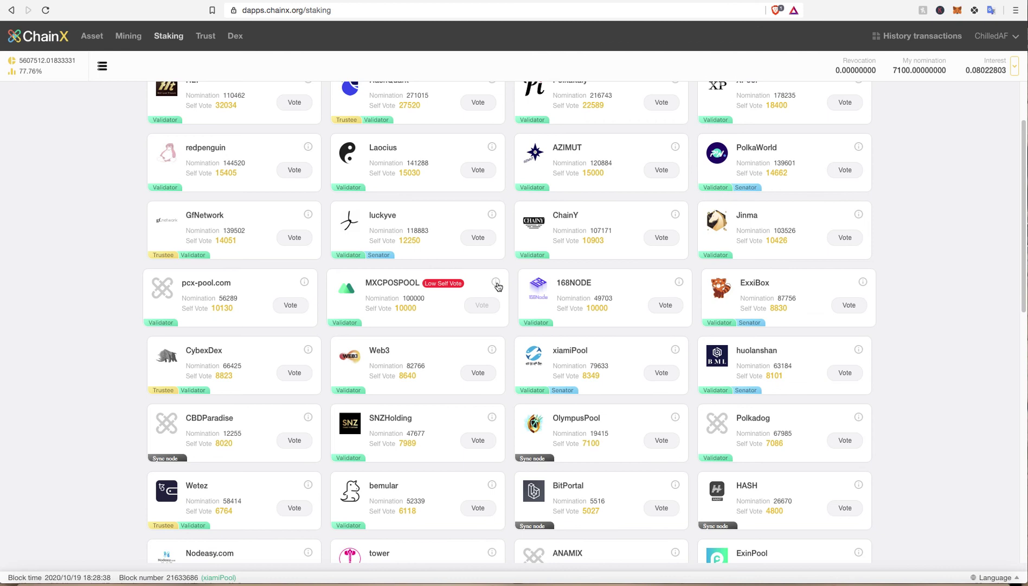
scroll(498, 287, up, 2)
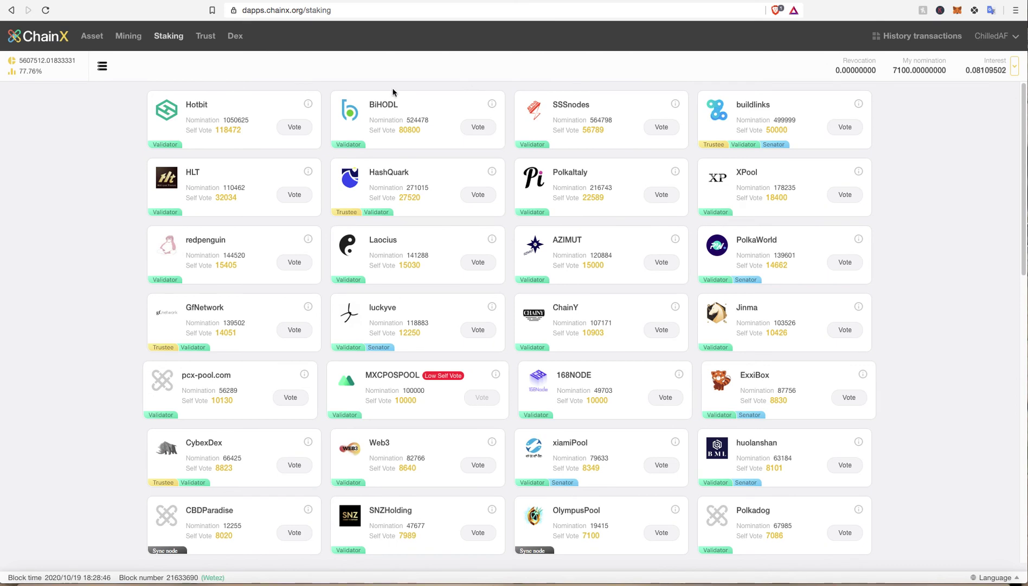
scroll(651, 365, down, 1)
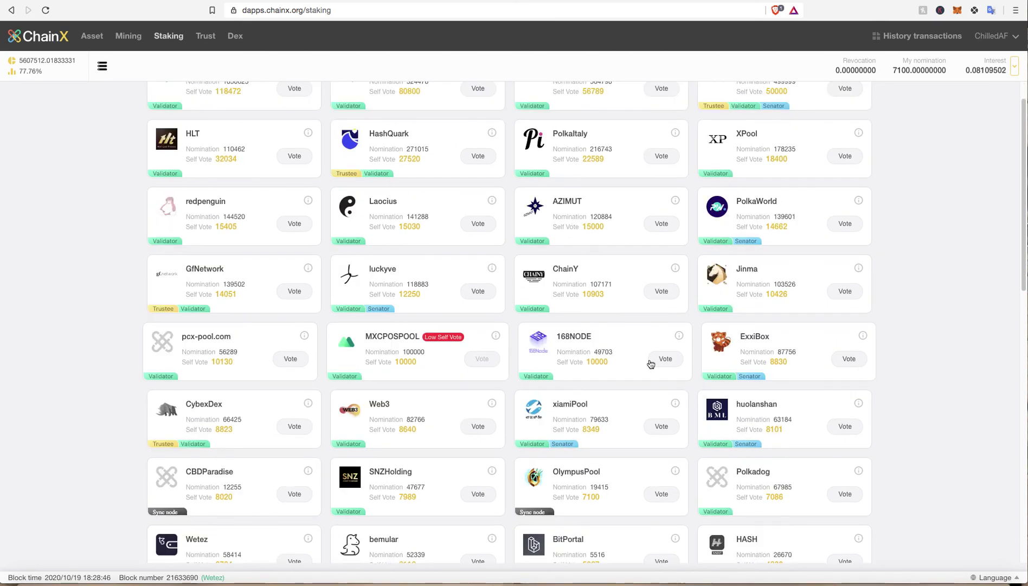
Step: Enter a 1 PCX vote for OlympusPool and submit it for signing
click(661, 494)
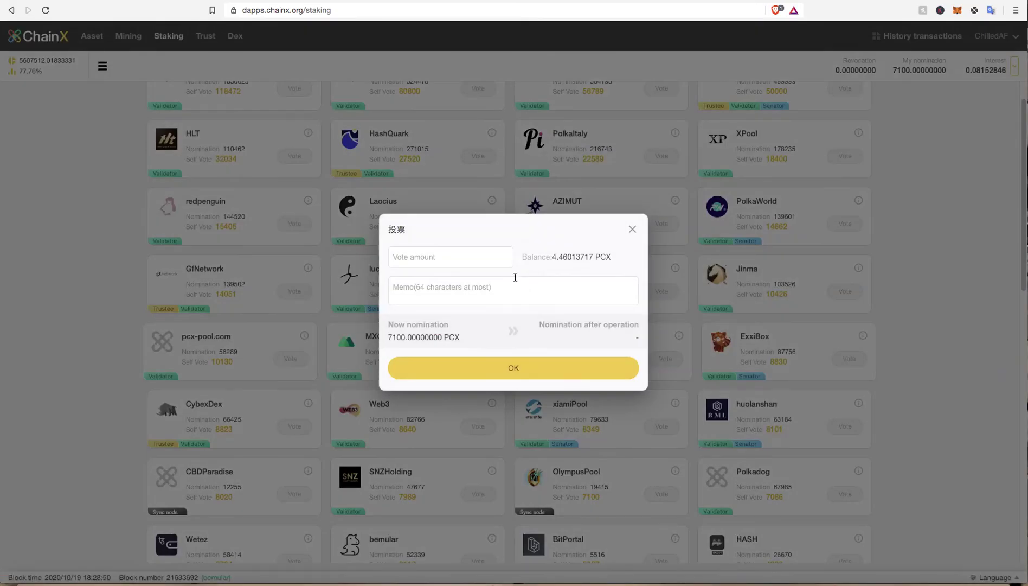
click(433, 249)
text(1)
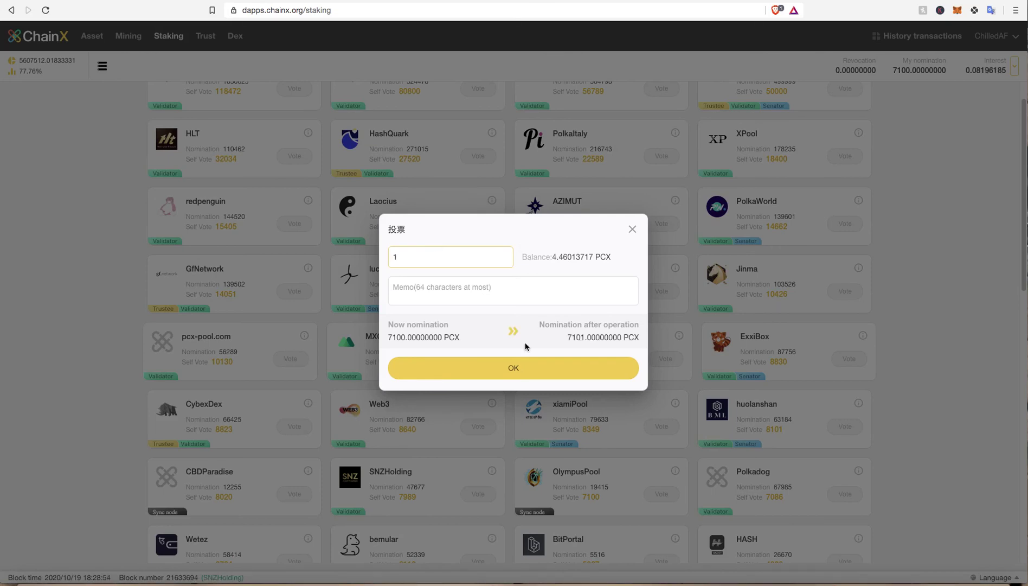
click(521, 375)
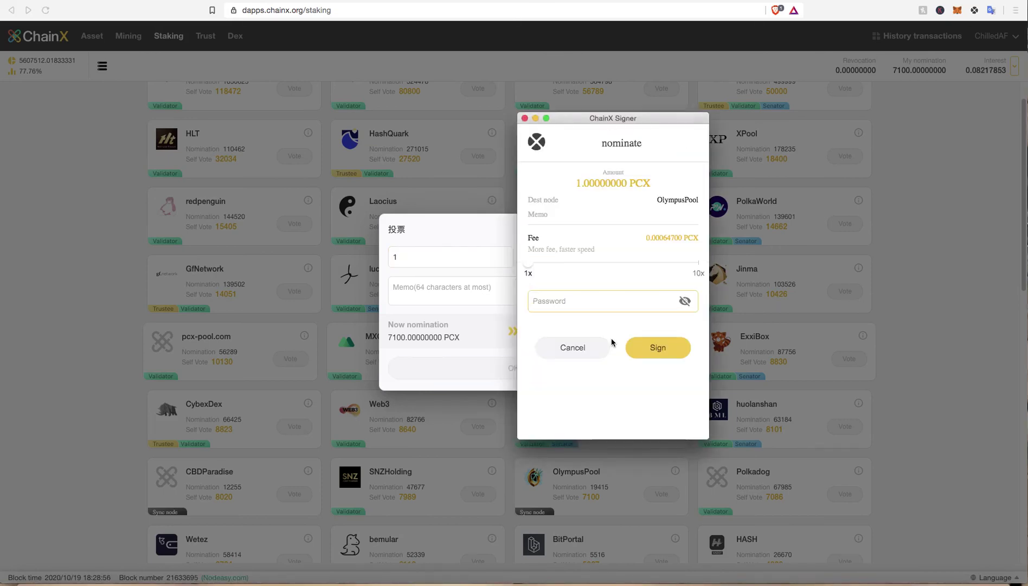
Step: Sign the vote in ChainX Signer with the account password, correcting a mistyped entry
text(*******)
key(Return)
key(BackSpace)
key(BackSpace)
key(BackSpace)
text(********)
key(Return)
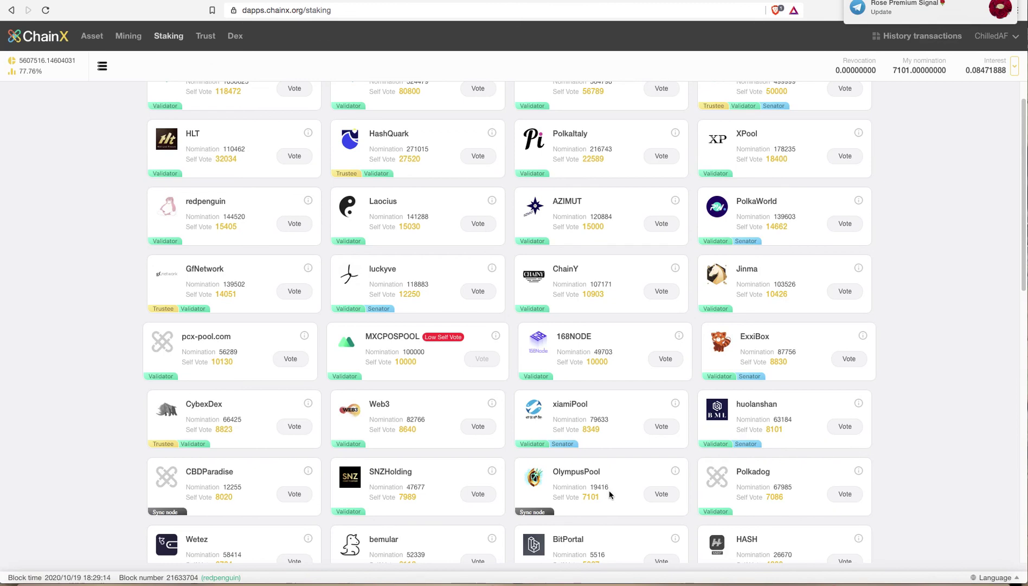
Step: Expand the OlympusPool Interest details and start the interest claim
click(1013, 69)
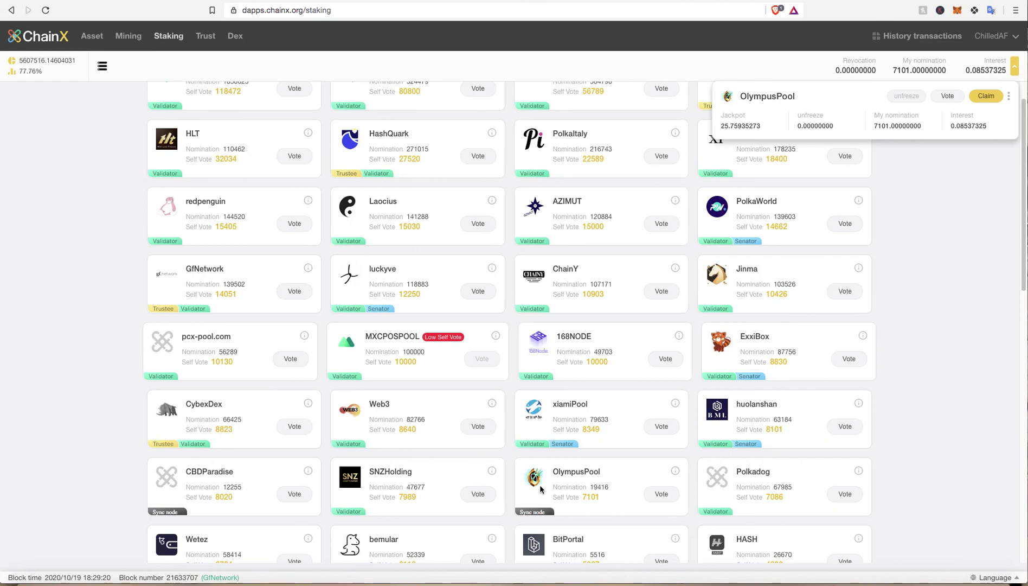
click(1013, 66)
click(1013, 65)
click(985, 96)
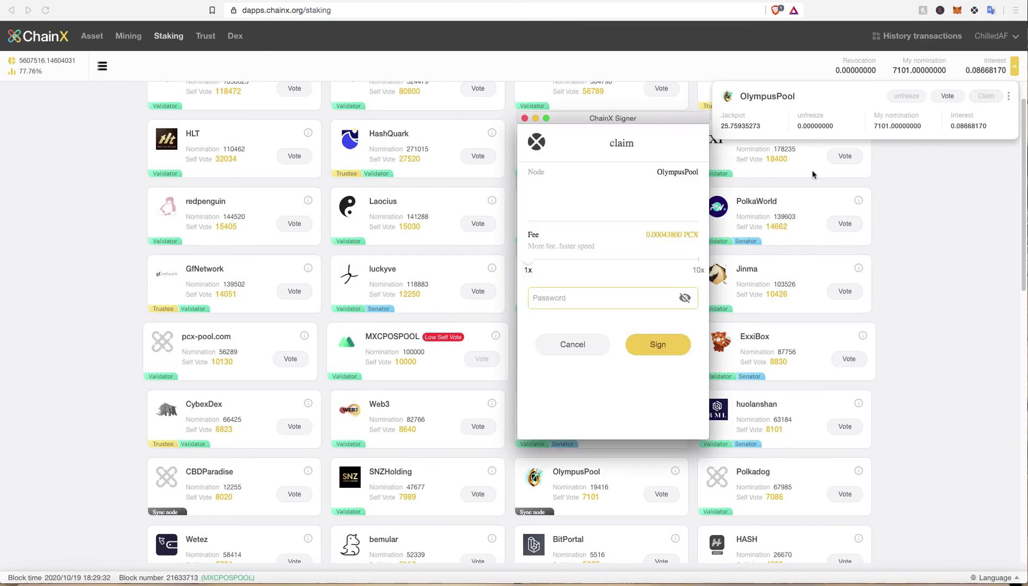
Step: Sign the 0.0877718 PCX claim in ChainX Signer with the account password, then shift the window left
text(••)
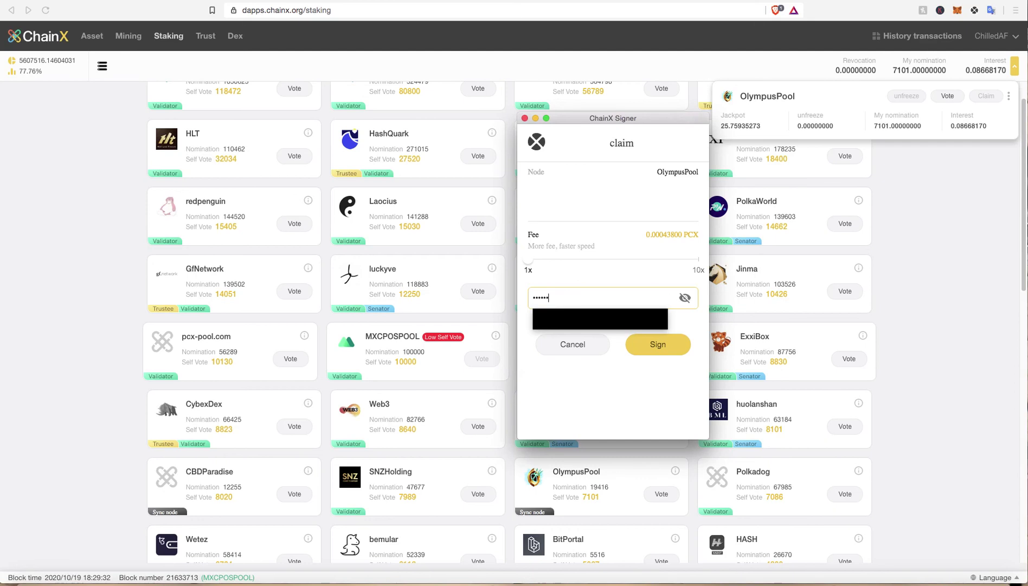
key(BackSpace)
key(BackSpace)
text(••)
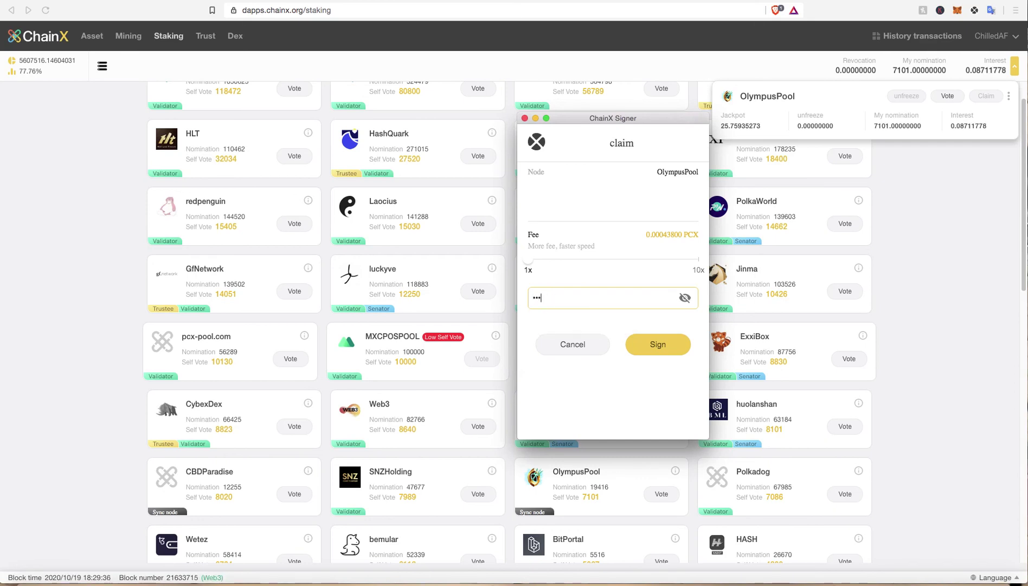
key(Return)
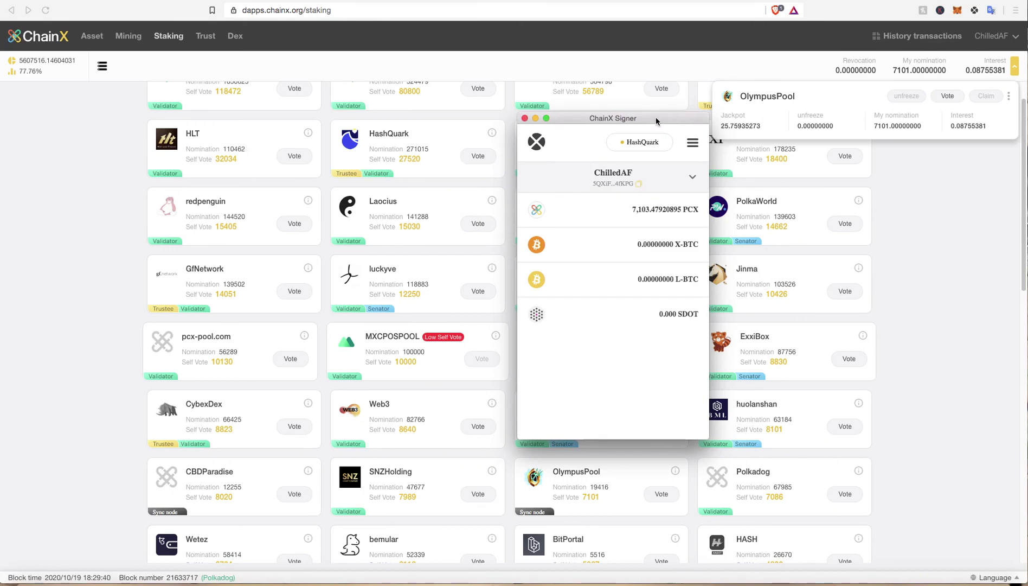
drag(653, 115, 609, 122)
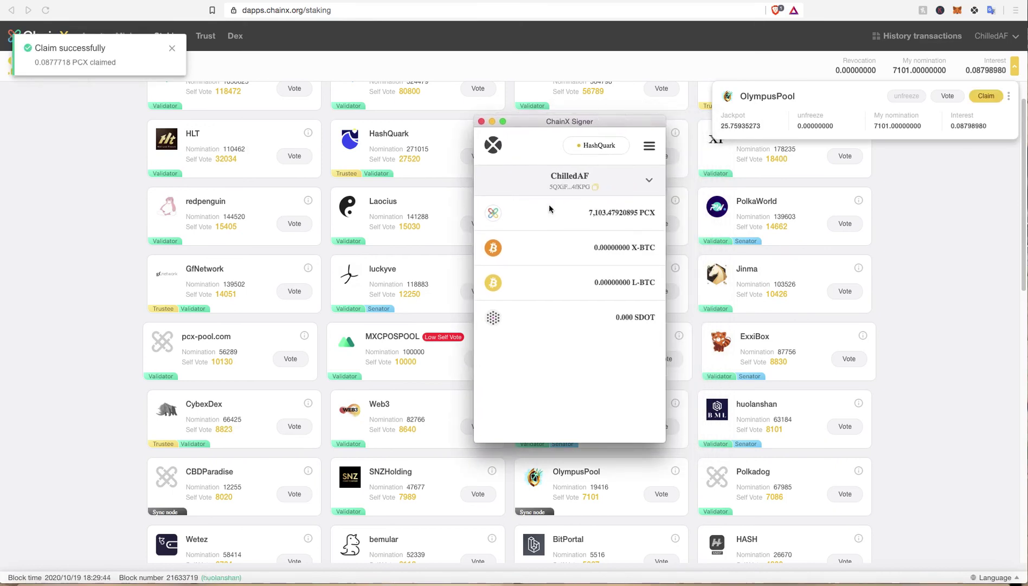
Step: Hide ChainX Signer, open and cancel the OlympusPool vote form, then show its more-options menu
click(998, 247)
click(940, 101)
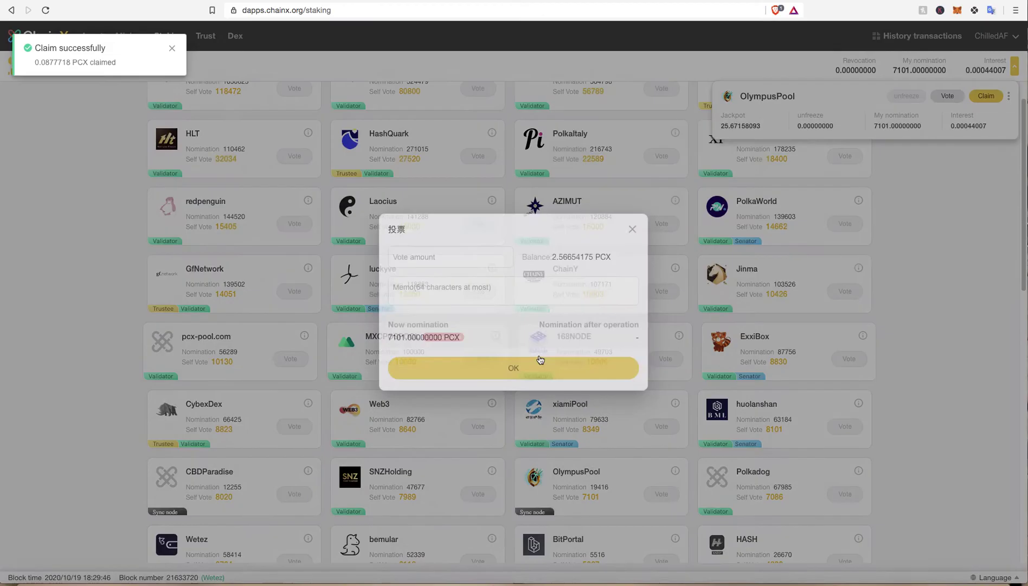
click(632, 229)
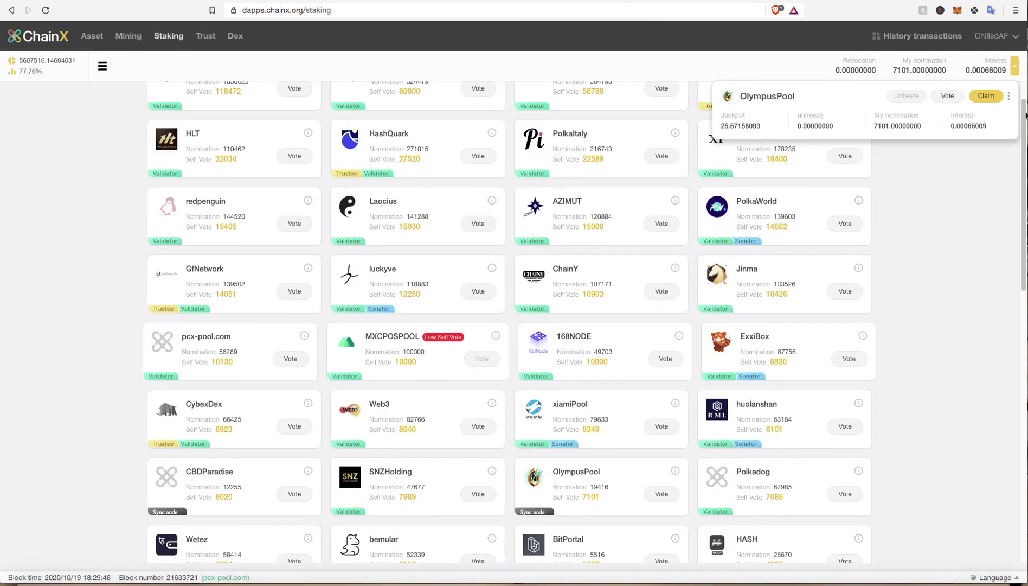
click(1010, 97)
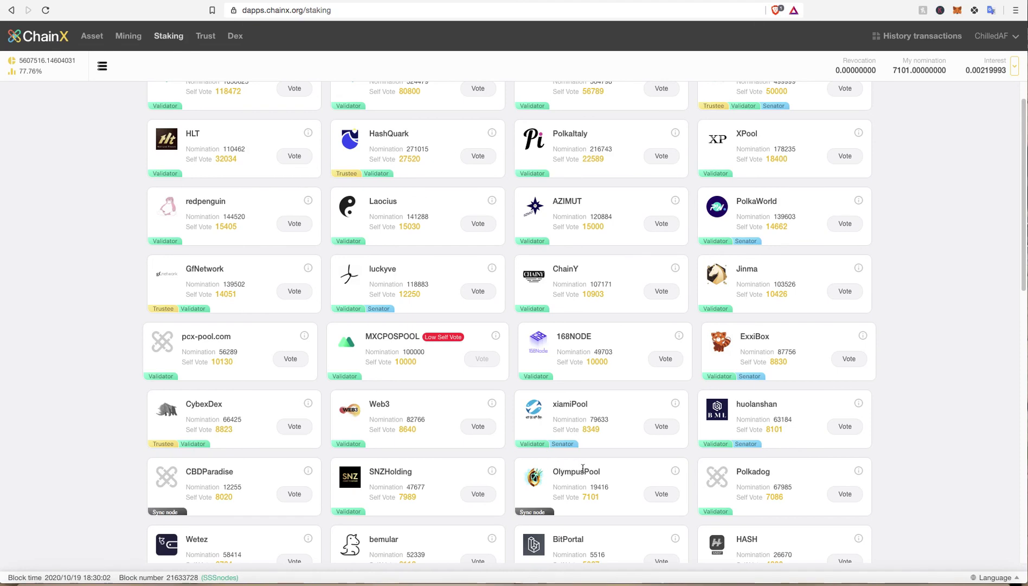
Step: Highlight OlympusPool's 7101 Self Vote figure and scroll back to the page top
drag(586, 496, 615, 498)
click(615, 499)
scroll(455, 408, down, 1)
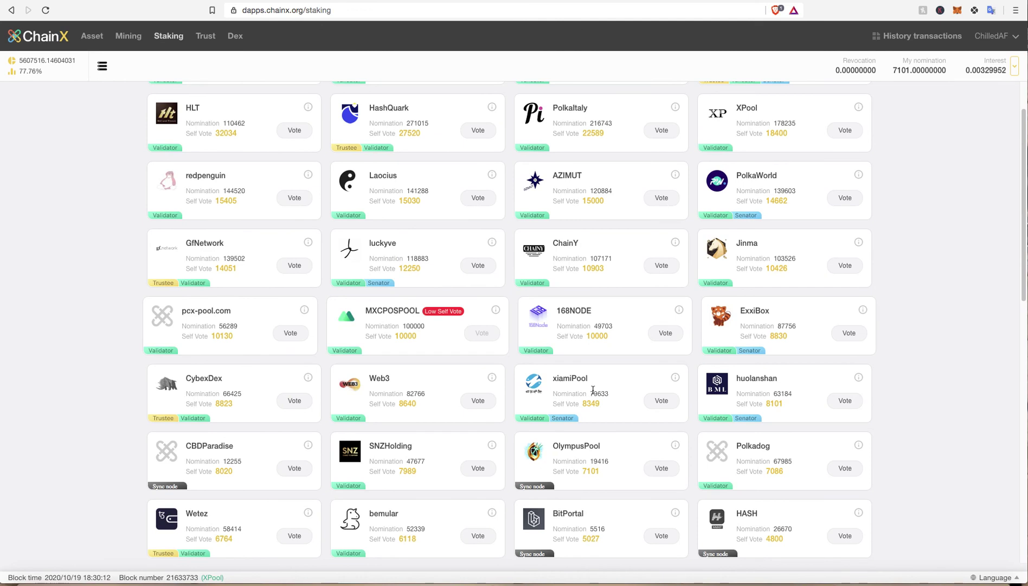
scroll(641, 405, down, 3)
scroll(639, 401, up, 3)
scroll(638, 401, up, 3)
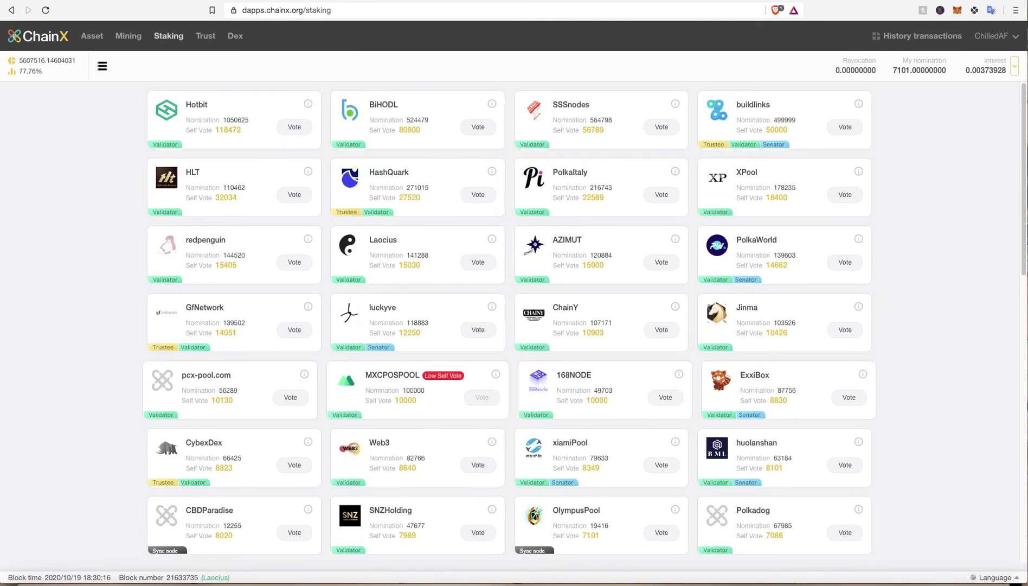